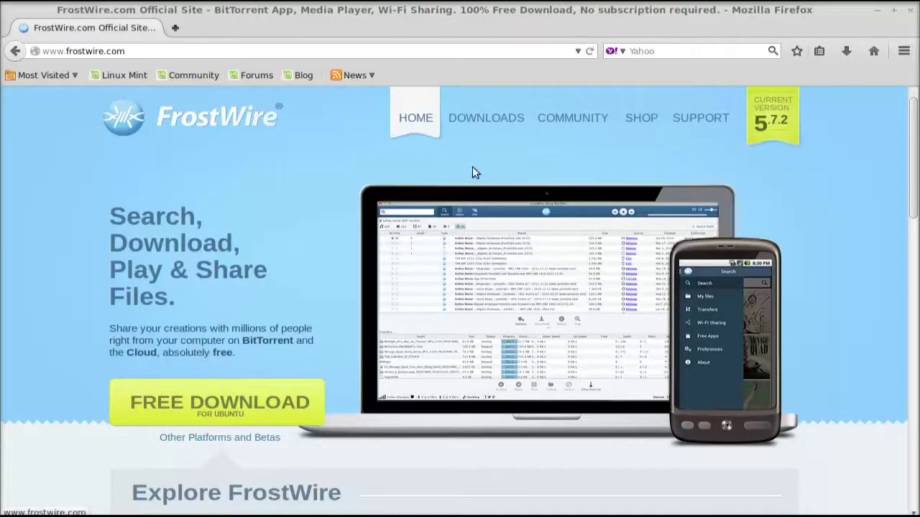
Step: Close Firefox and open frostwire-5.7.2.all.deb from Downloads in the Package Installer
drag(916, 174, 916, 195)
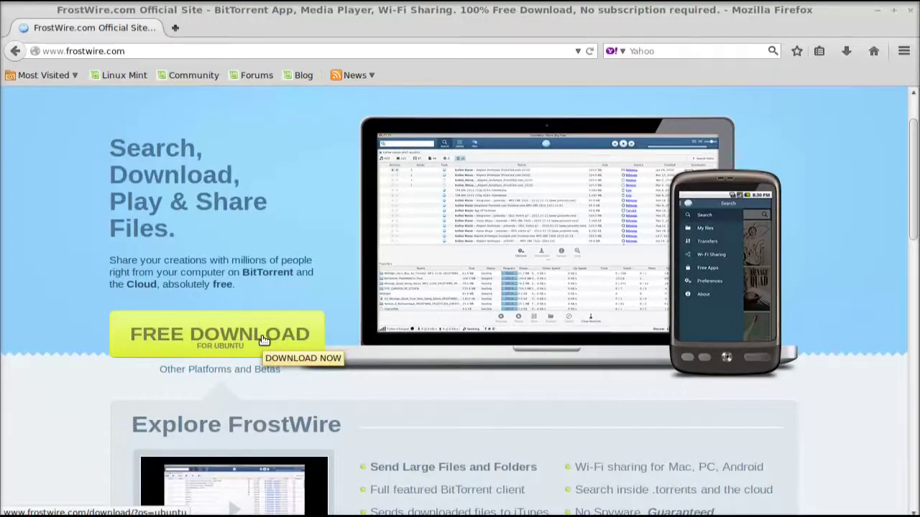
click(910, 10)
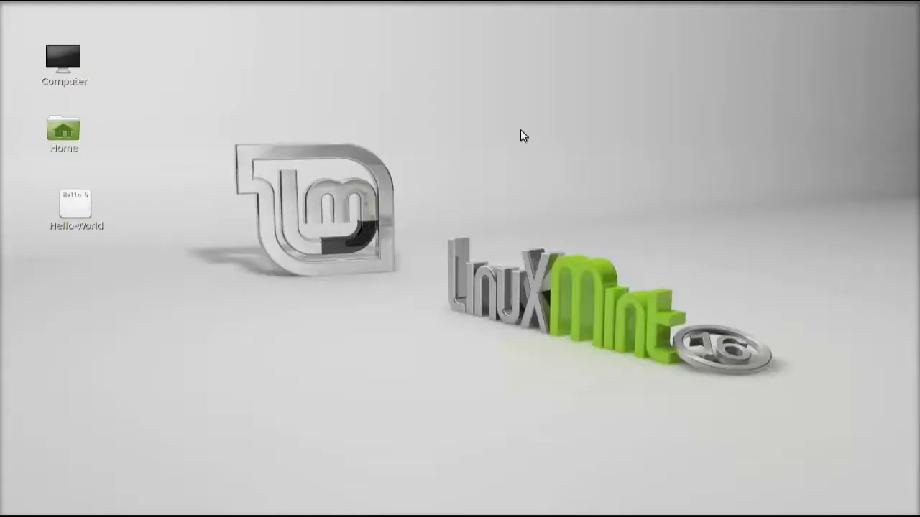
click(194, 503)
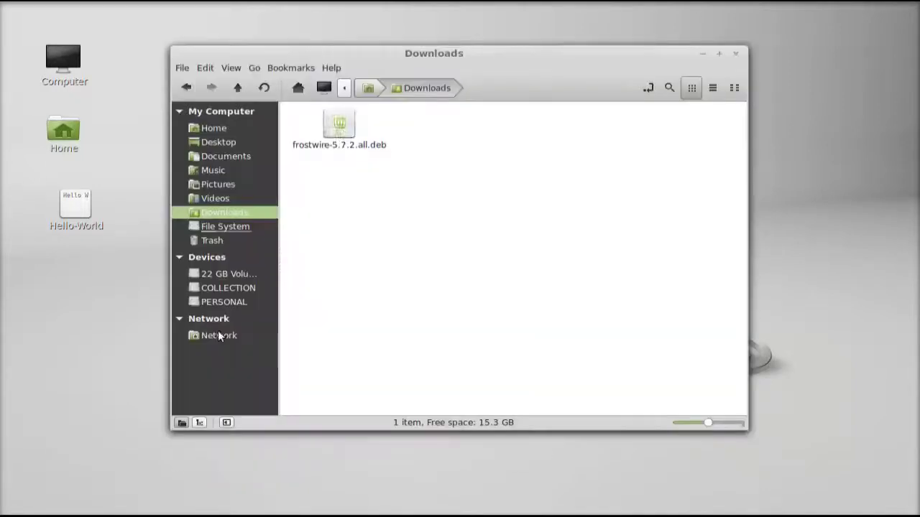
right_click(343, 136)
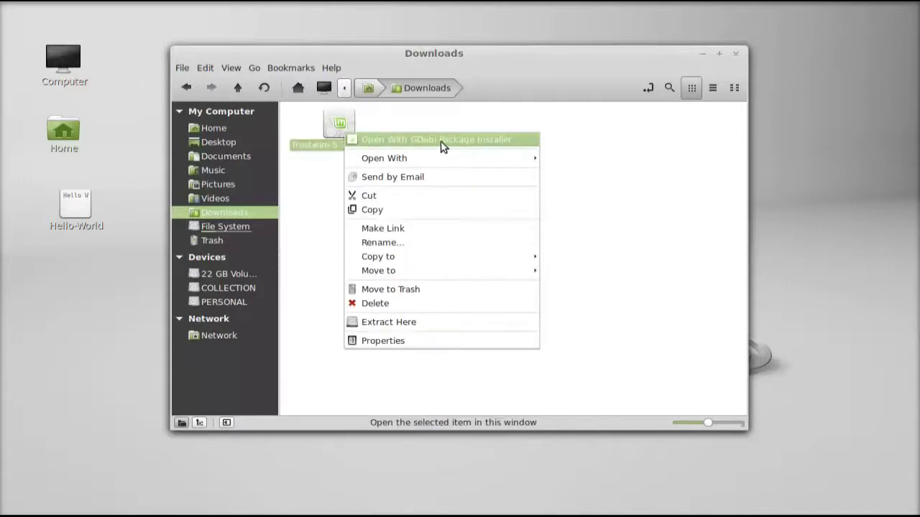
click(478, 140)
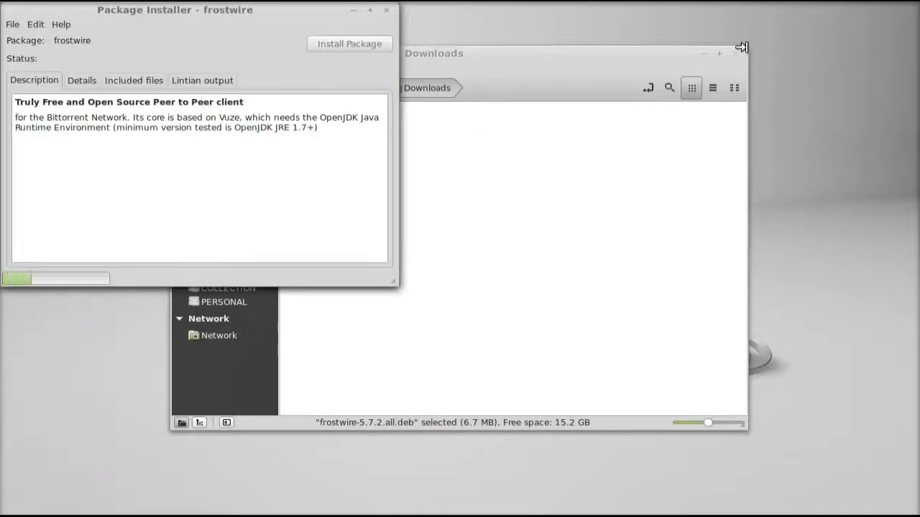
Step: Close Downloads, dismiss GDebi's older-version notice, and start installing the frostwire package
click(735, 54)
mouse_move(231, 13)
mouse_down()
mouse_move(403, 56)
mouse_move(489, 92)
mouse_up()
mouse_move(382, 141)
mouse_down()
mouse_move(496, 189)
mouse_move(500, 216)
mouse_up()
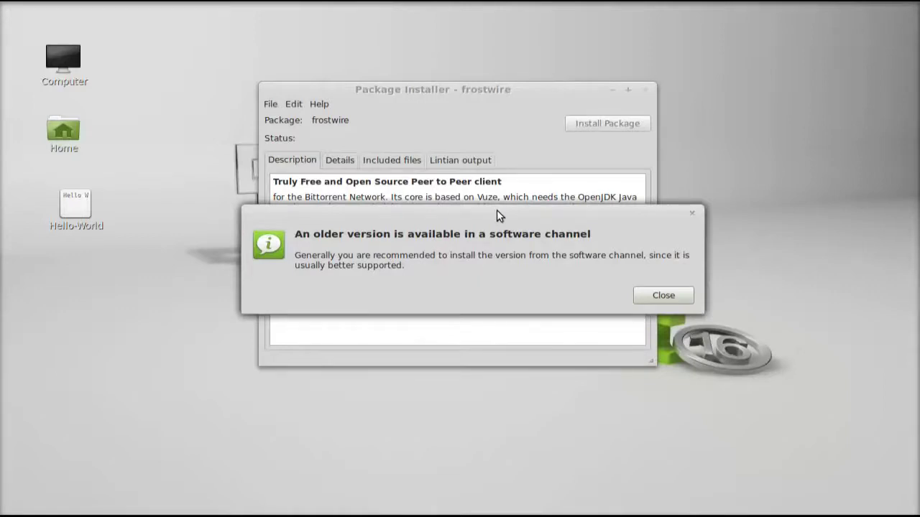
click(639, 297)
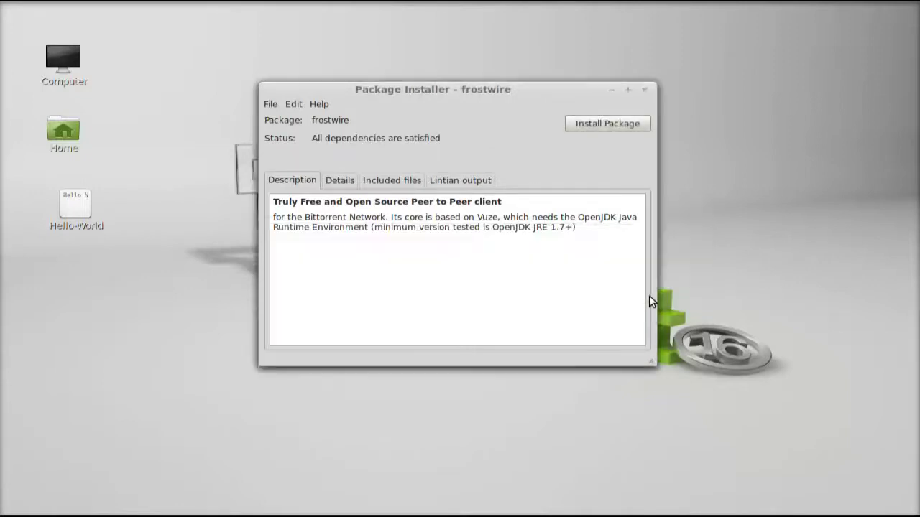
click(615, 123)
Step: Authorize the frostwire 5.7.2 install with the administrator password, then close the finished installer
text(*******)
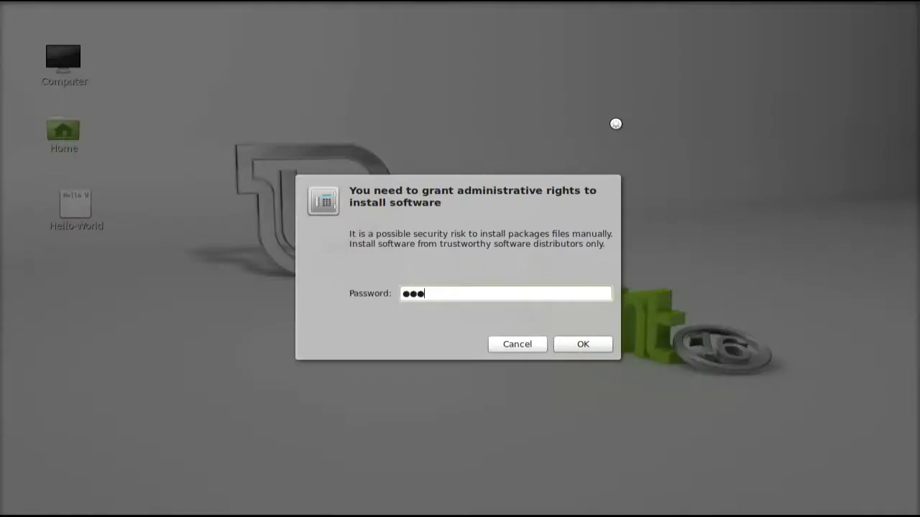
key(Return)
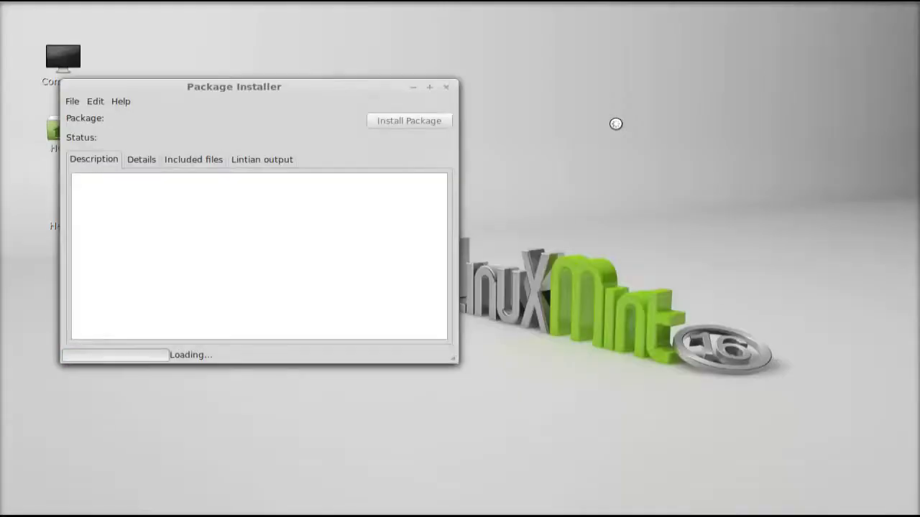
drag(306, 86, 497, 86)
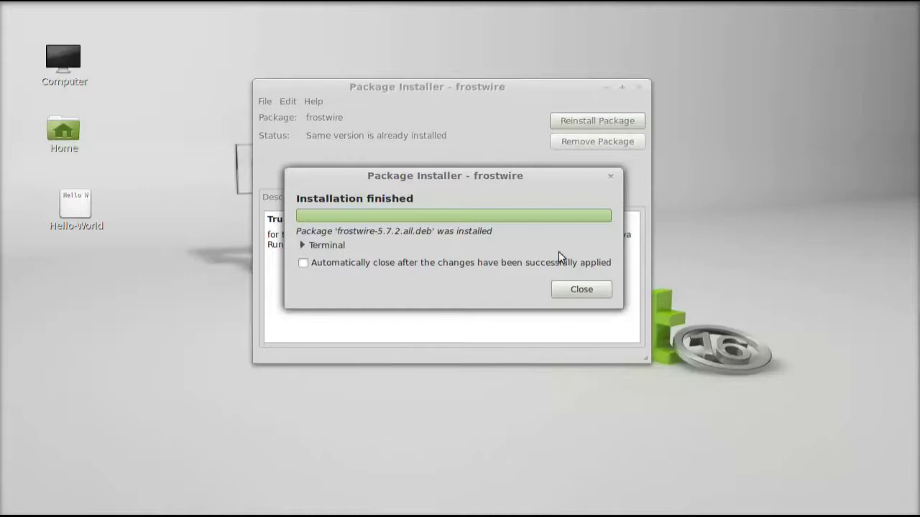
click(588, 290)
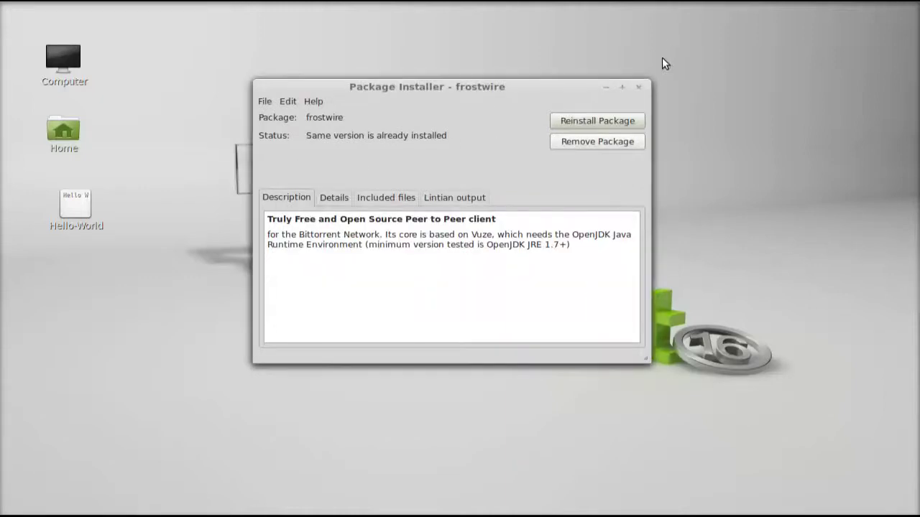
click(639, 87)
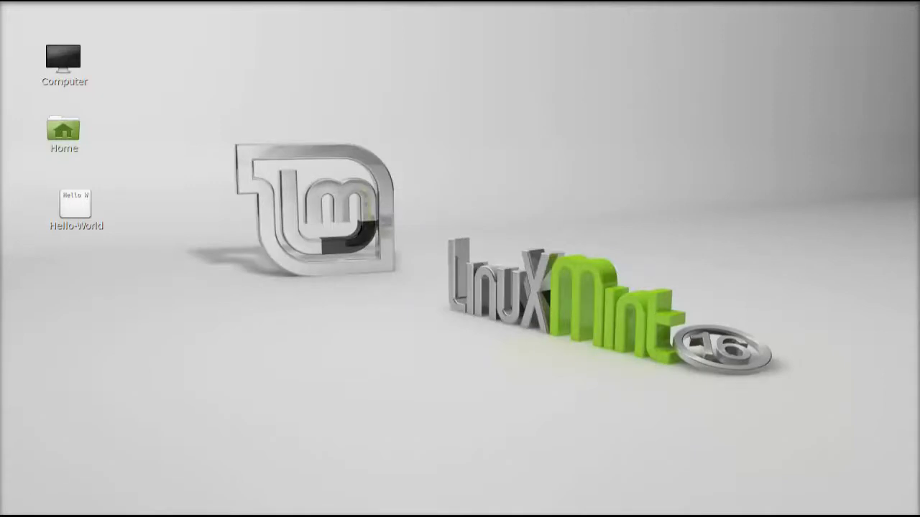
Step: Launch FrostWire by searching 'frost' in the Mint menu, keep English, and advance the wizard
click(21, 513)
text(frost)
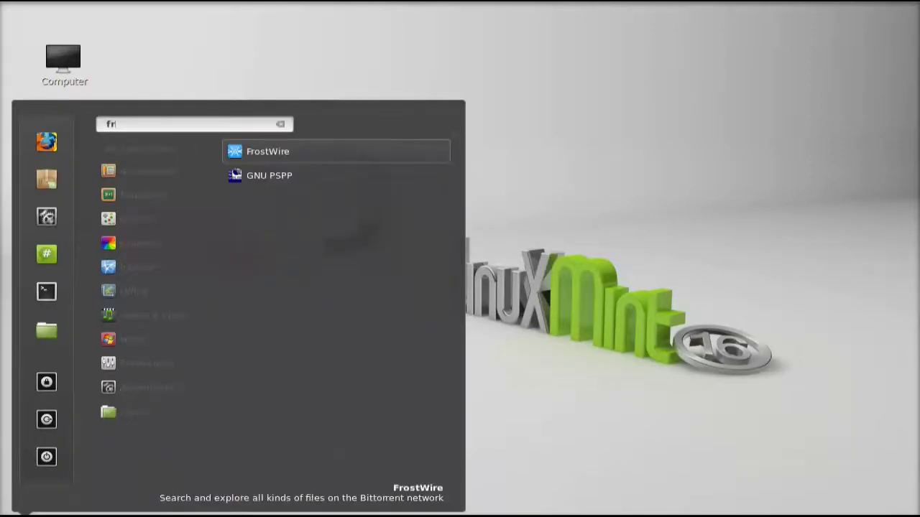
click(320, 153)
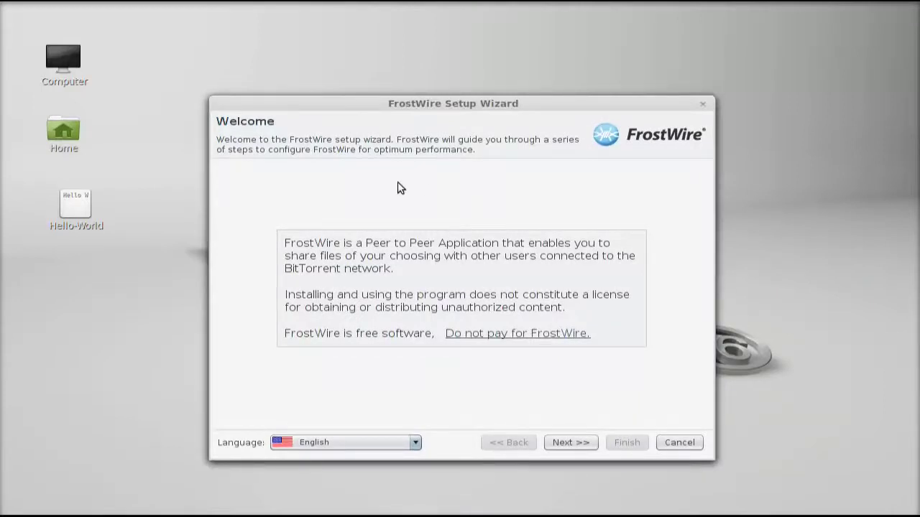
click(346, 443)
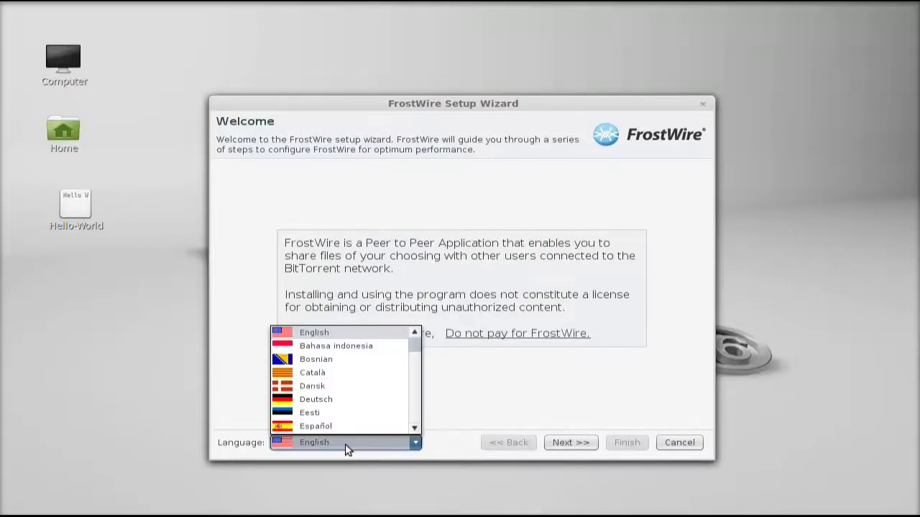
click(346, 445)
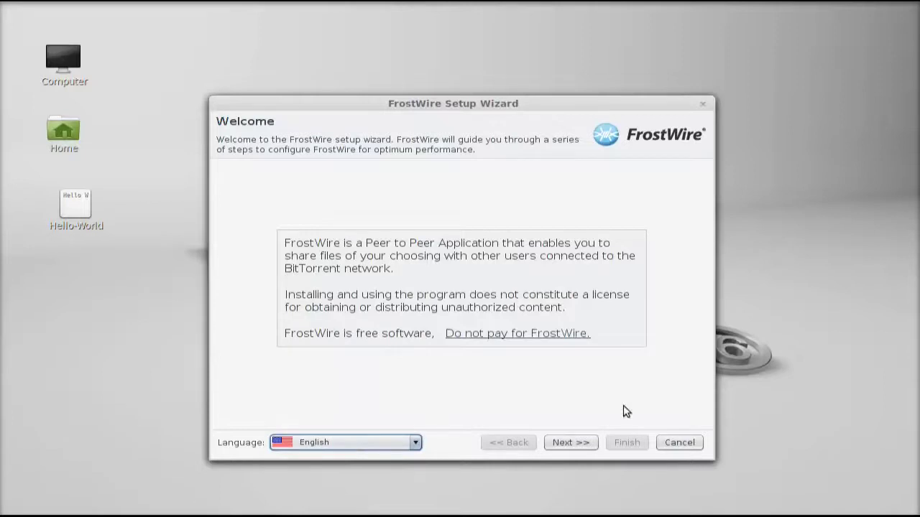
click(570, 446)
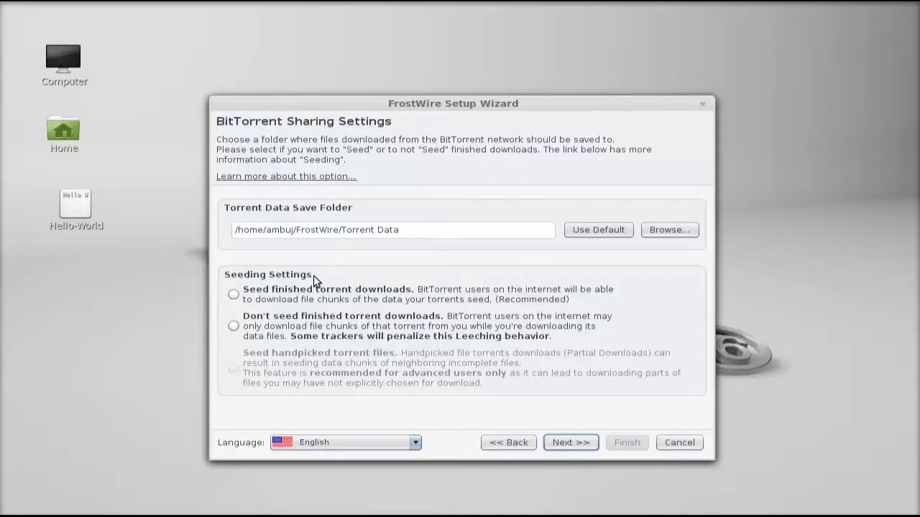
Step: Choose to seed finished torrent downloads, then turn off anonymous usage statistics
click(234, 296)
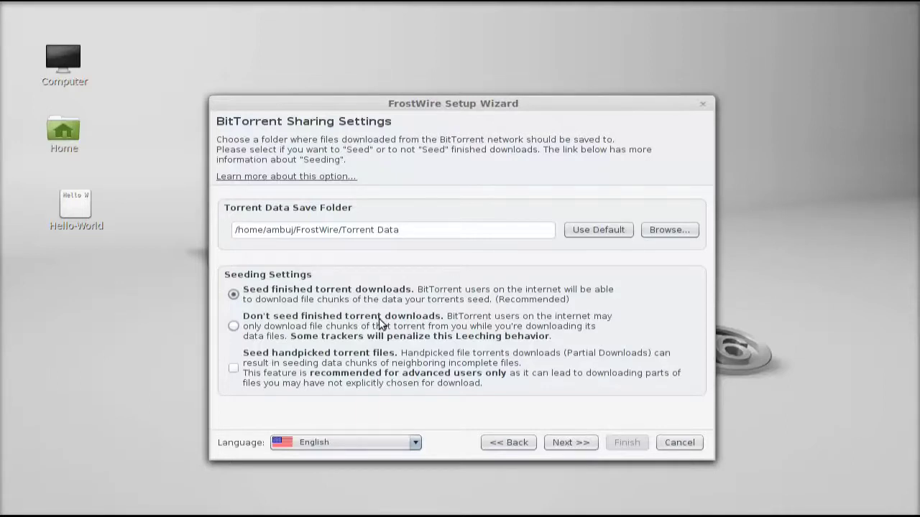
click(578, 442)
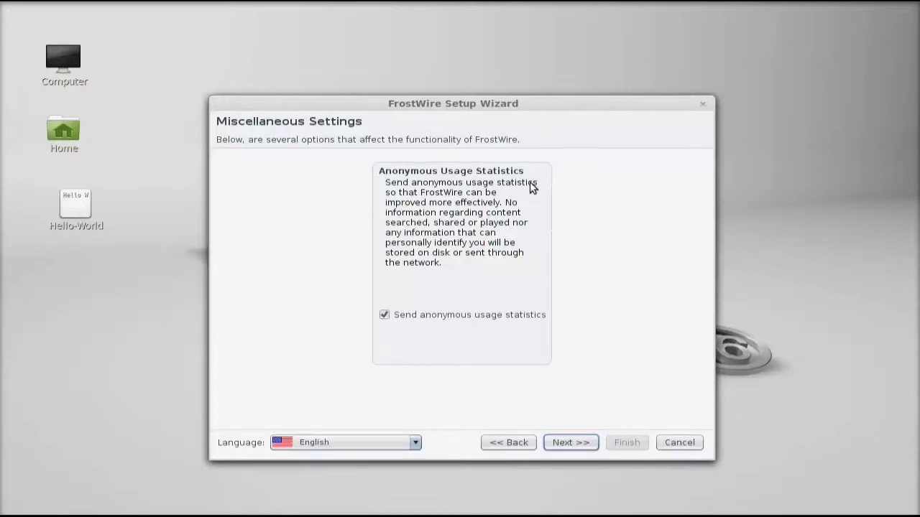
click(384, 316)
click(581, 444)
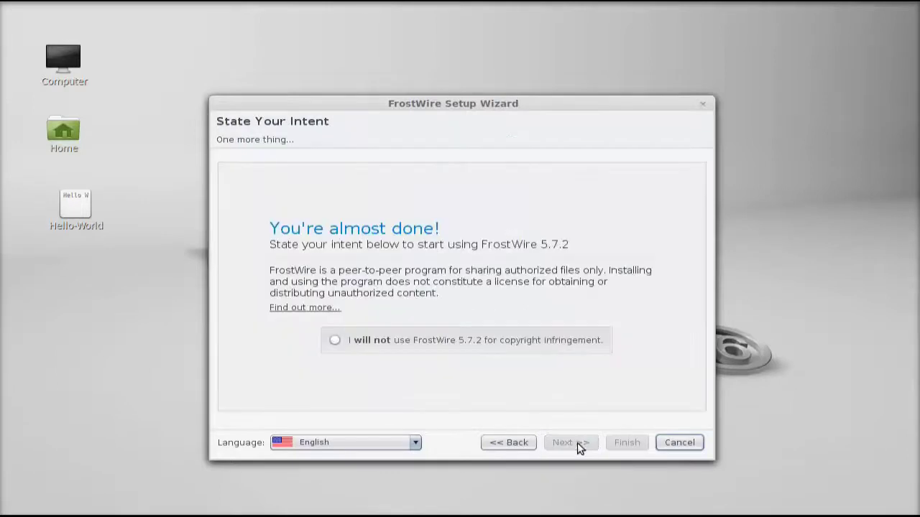
click(334, 342)
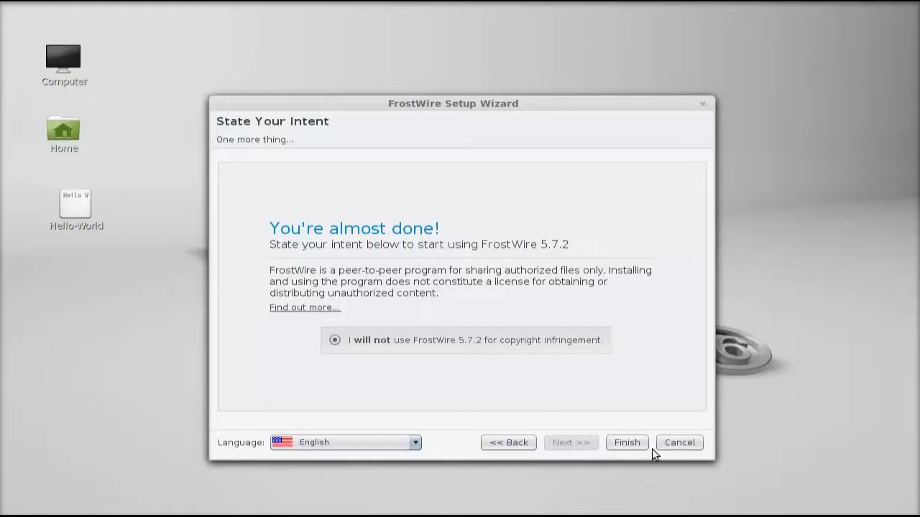
click(633, 445)
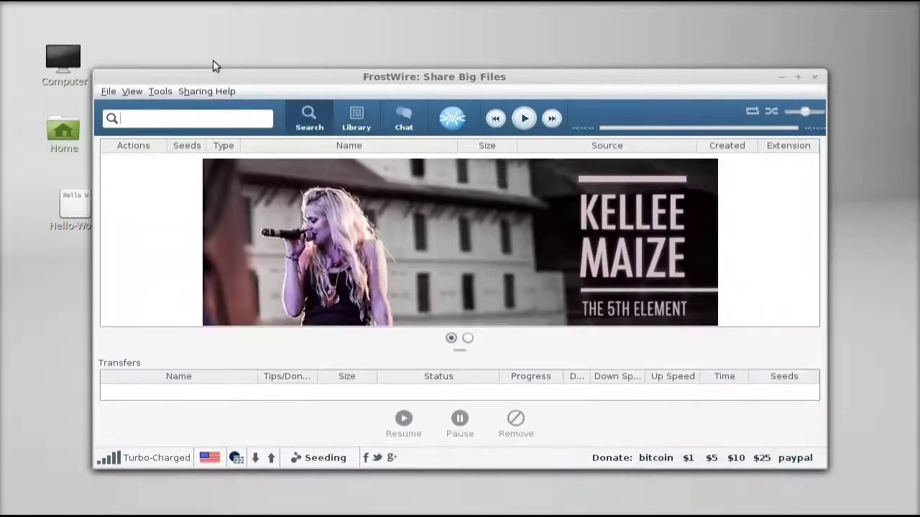
Step: Move the FrostWire window higher and choose File > Send File or Folder
mouse_move(110, 75)
mouse_down()
mouse_move(117, 21)
mouse_move(108, 18)
mouse_up()
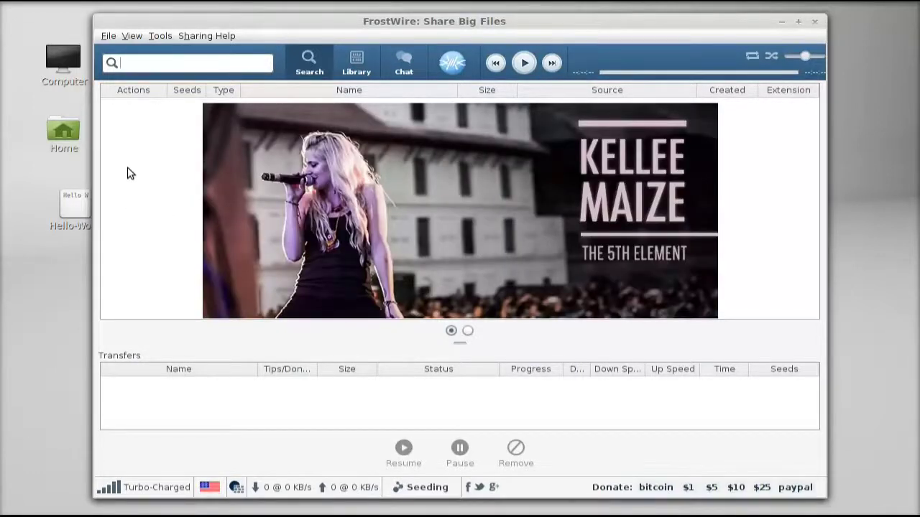
click(107, 37)
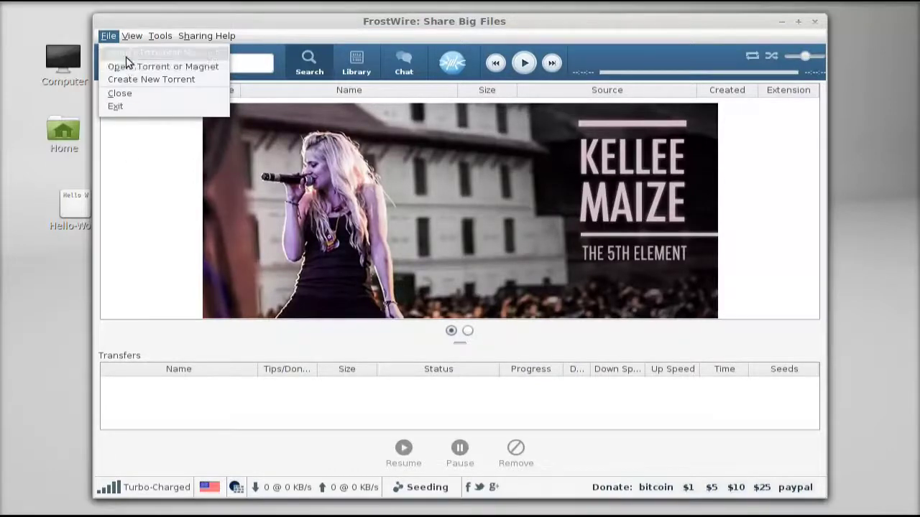
click(165, 55)
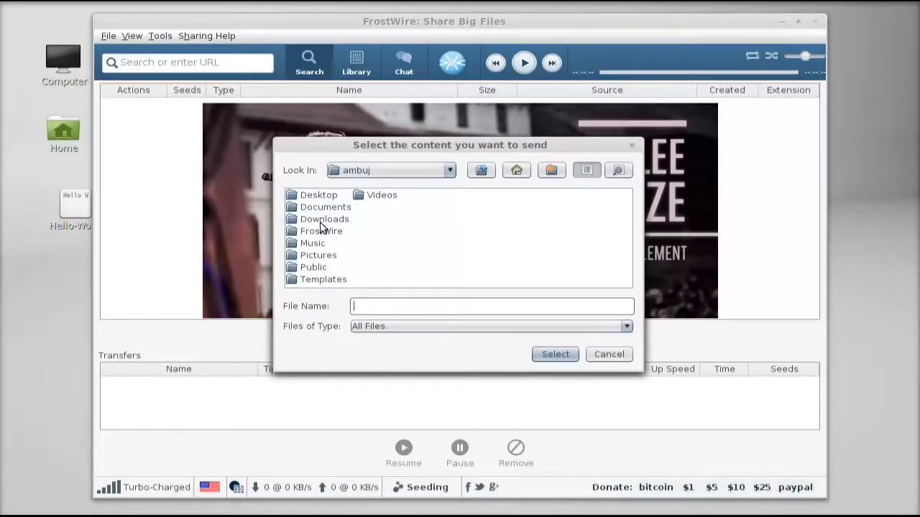
Step: Share the Desktop's Hello-World file, select its bit.ly link, and close the summary
double_click(307, 194)
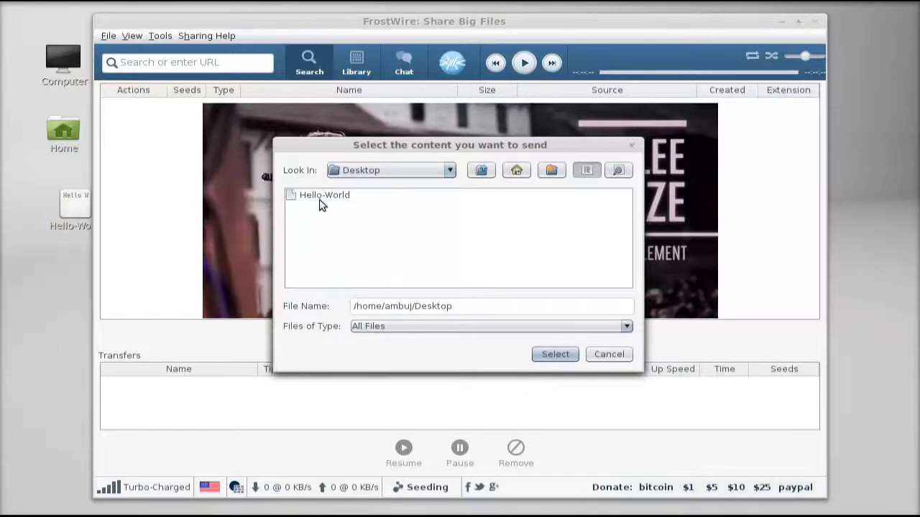
click(322, 206)
click(323, 206)
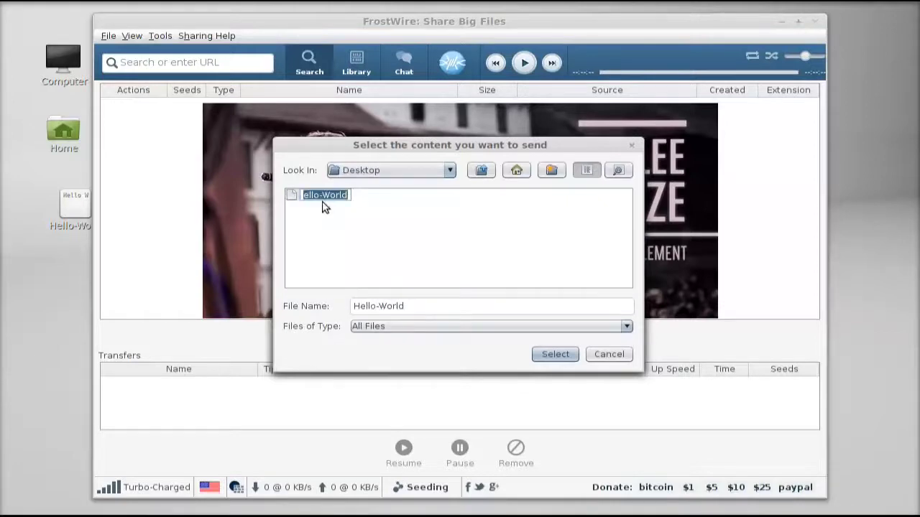
key(Escape)
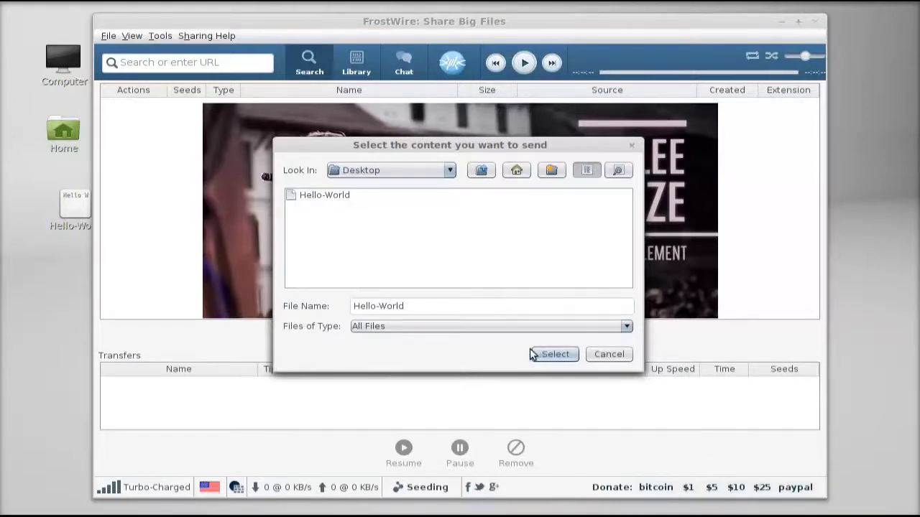
click(562, 355)
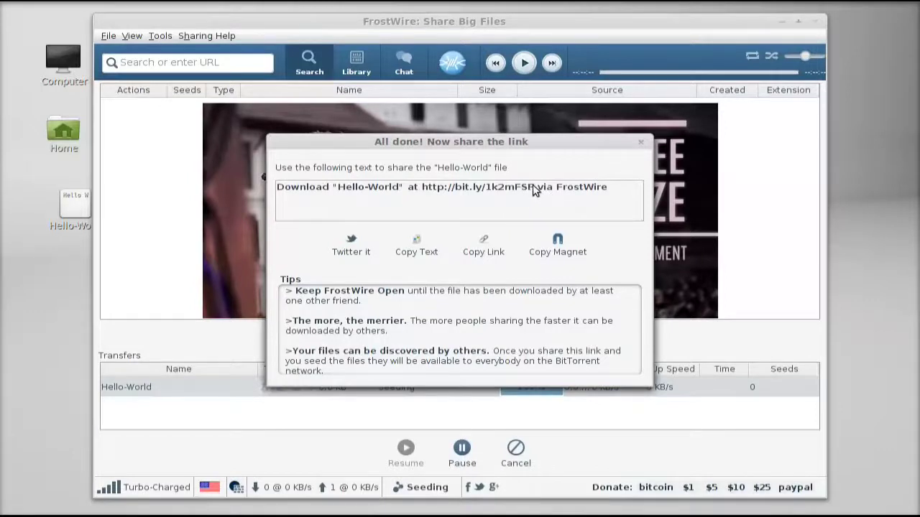
drag(534, 188, 424, 196)
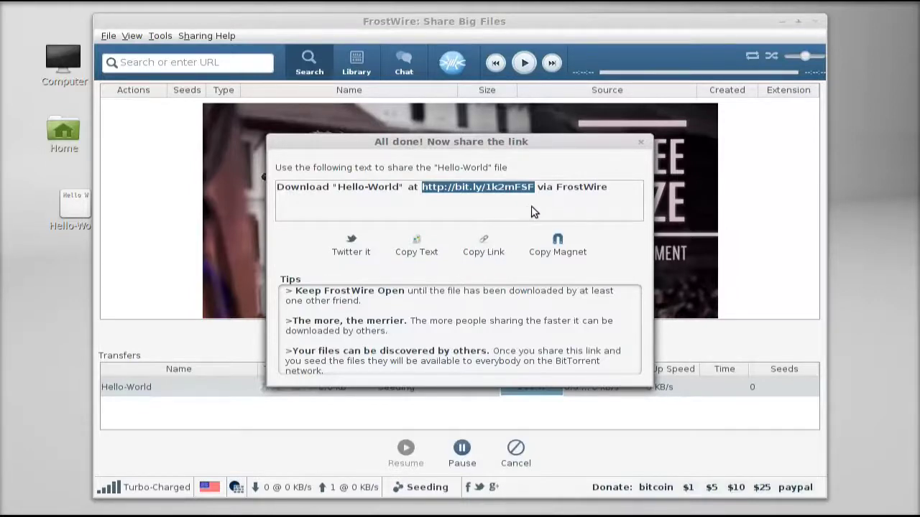
click(563, 253)
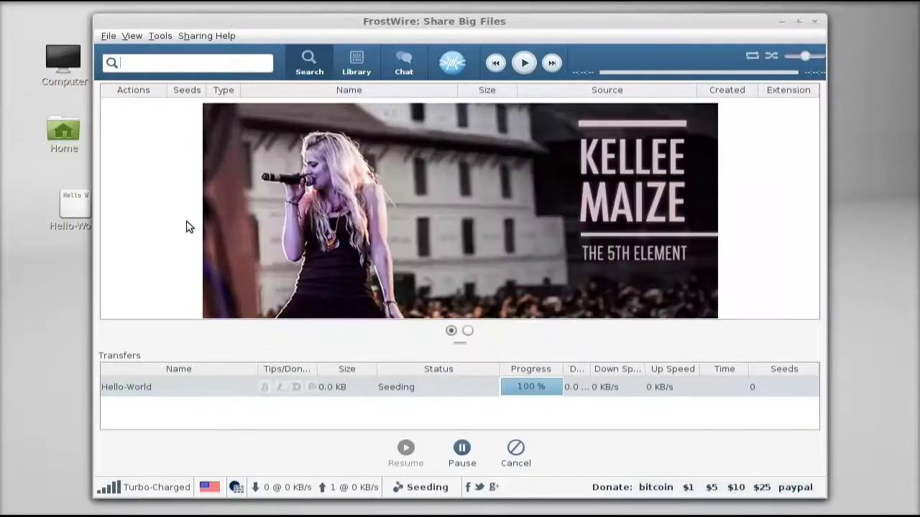
click(106, 40)
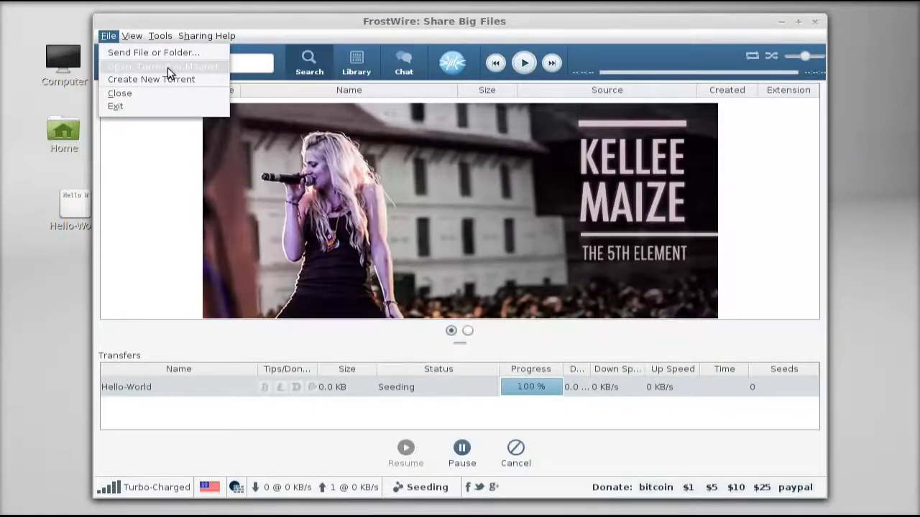
click(207, 67)
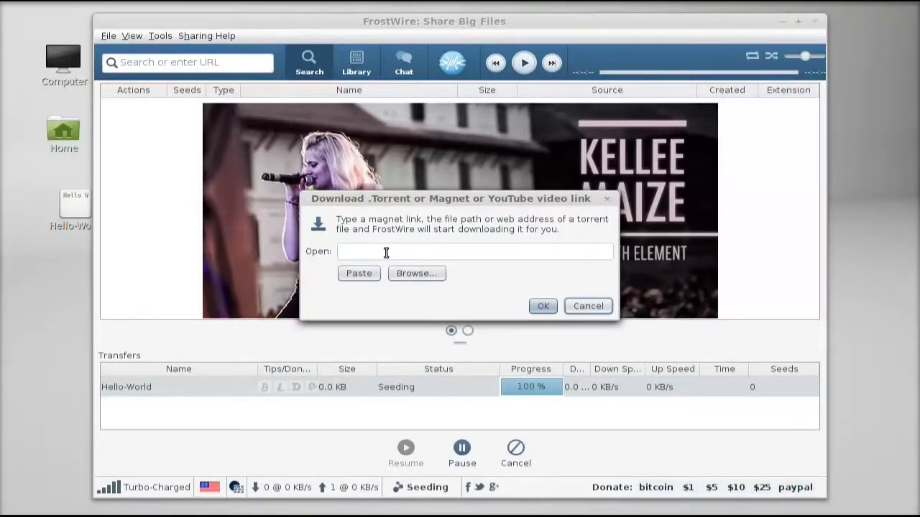
click(587, 306)
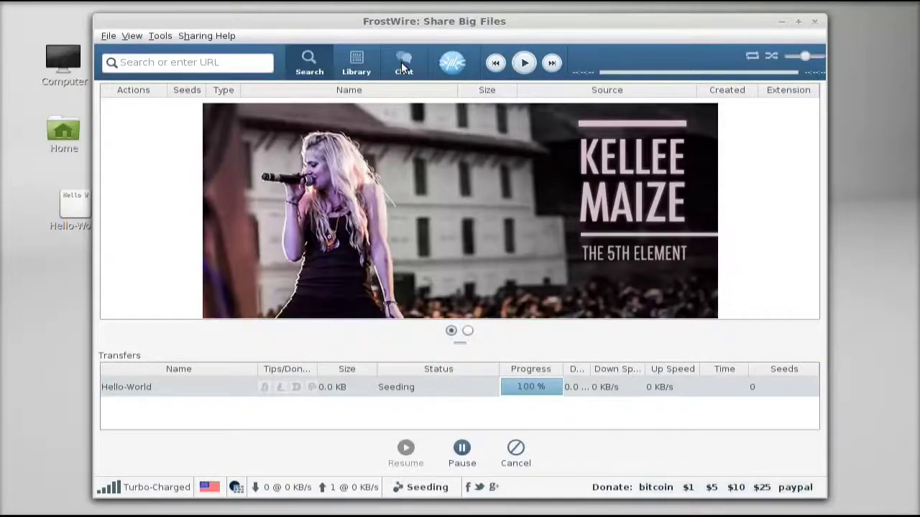
click(401, 62)
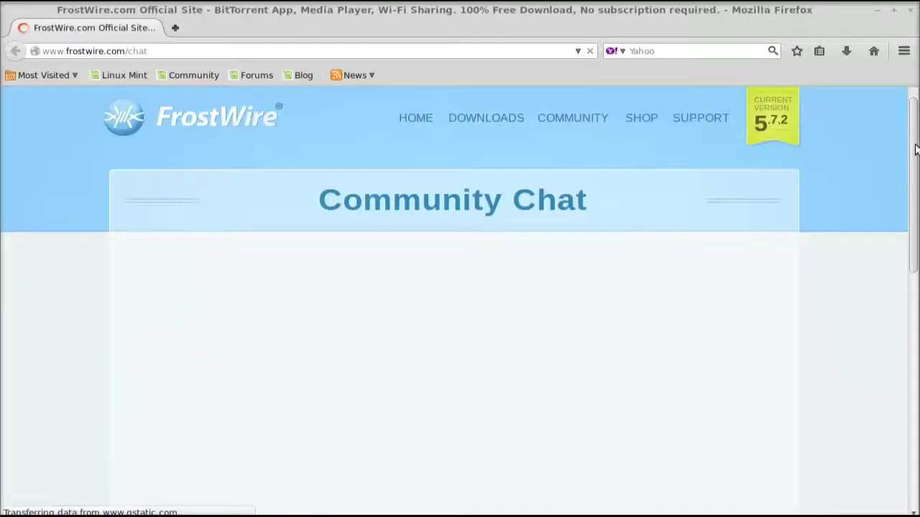
drag(913, 163, 915, 322)
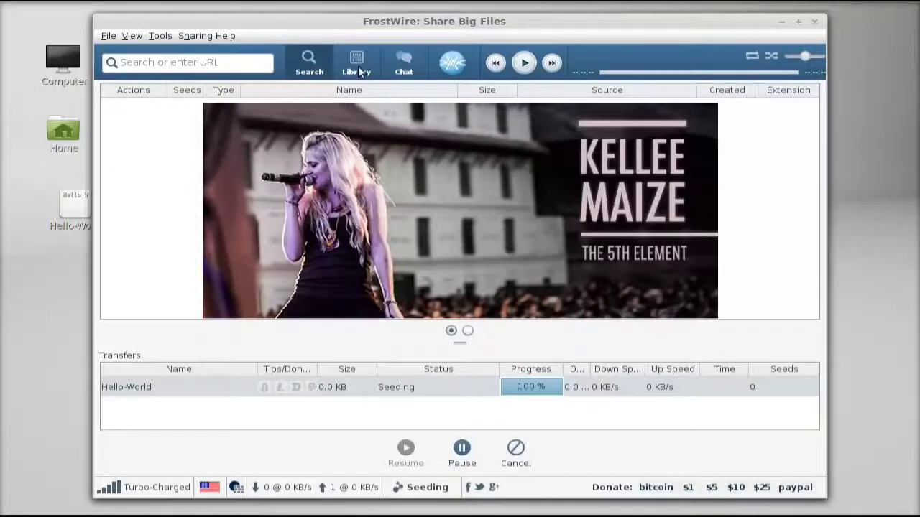
Step: Browse Library's Audio, Video, Images, Radio and Torrents categories, then close the window
click(357, 68)
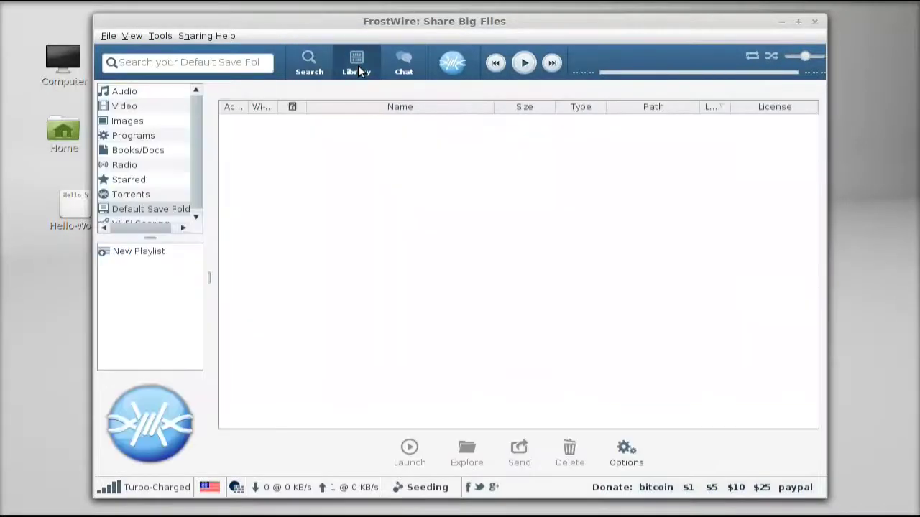
click(148, 90)
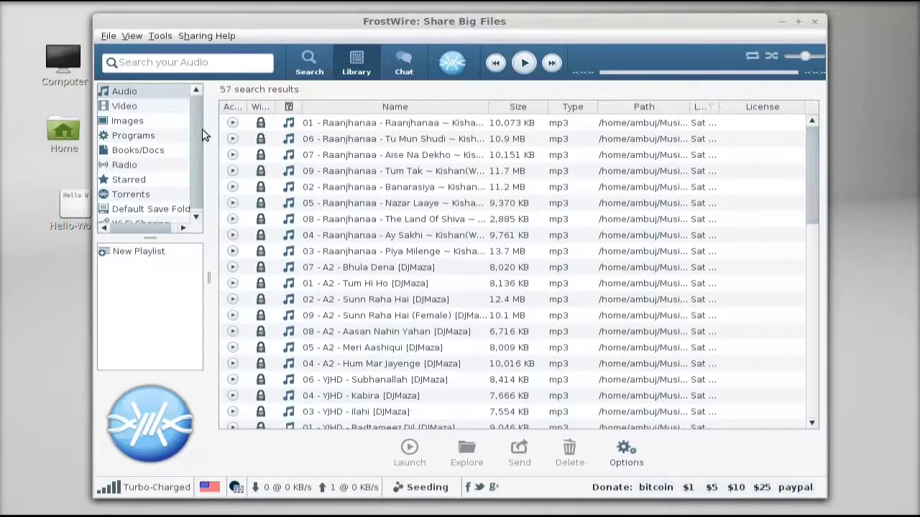
click(154, 106)
click(151, 122)
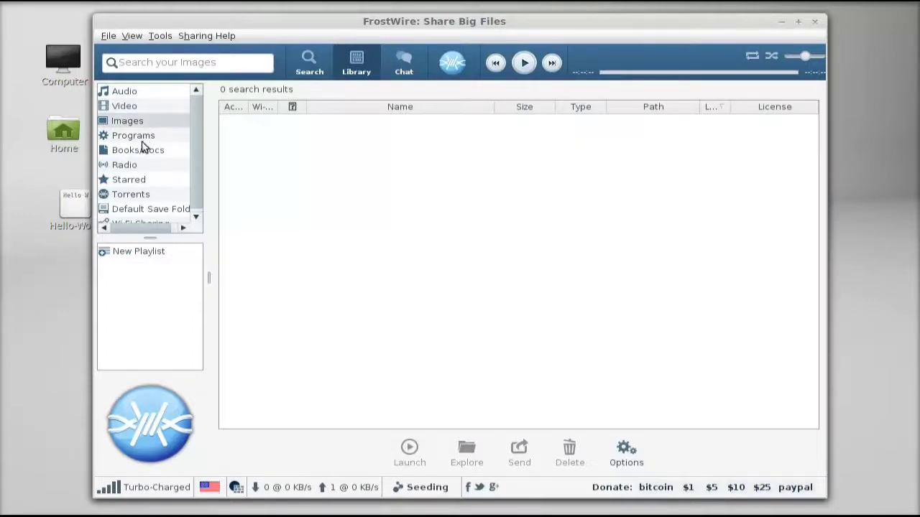
click(150, 166)
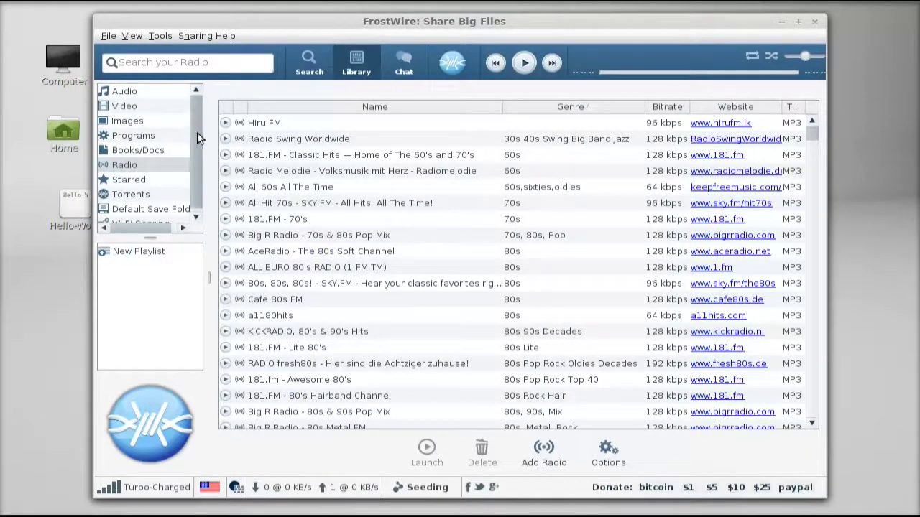
scroll(197, 132, down, 1)
click(134, 189)
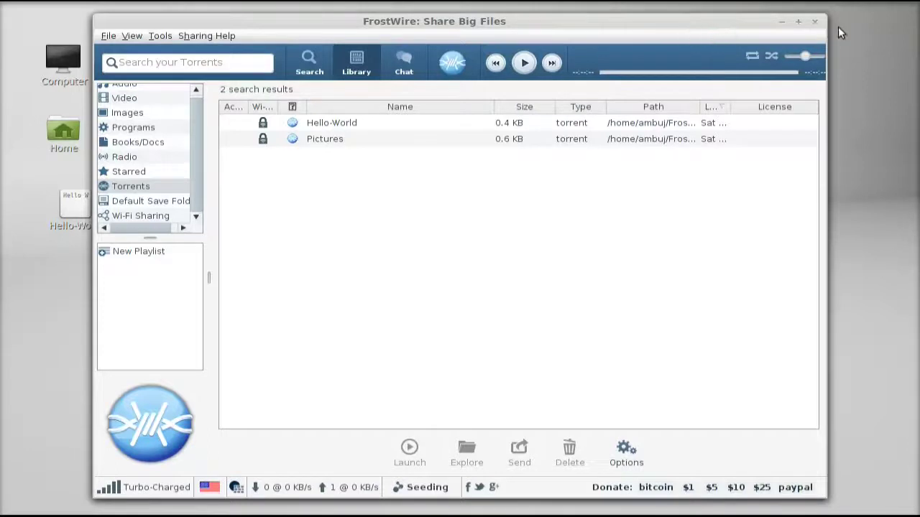
click(814, 23)
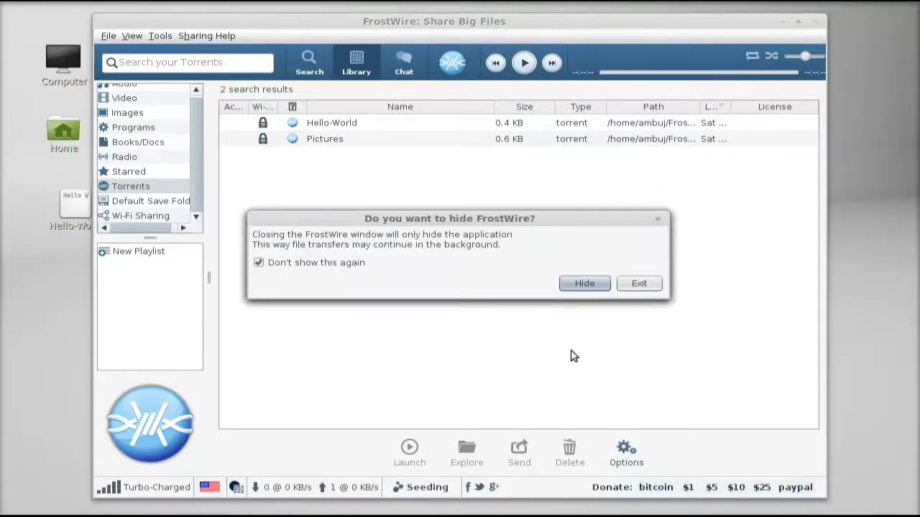
Step: Choose Exit rather than hiding so FrostWire shuts down fully
click(646, 281)
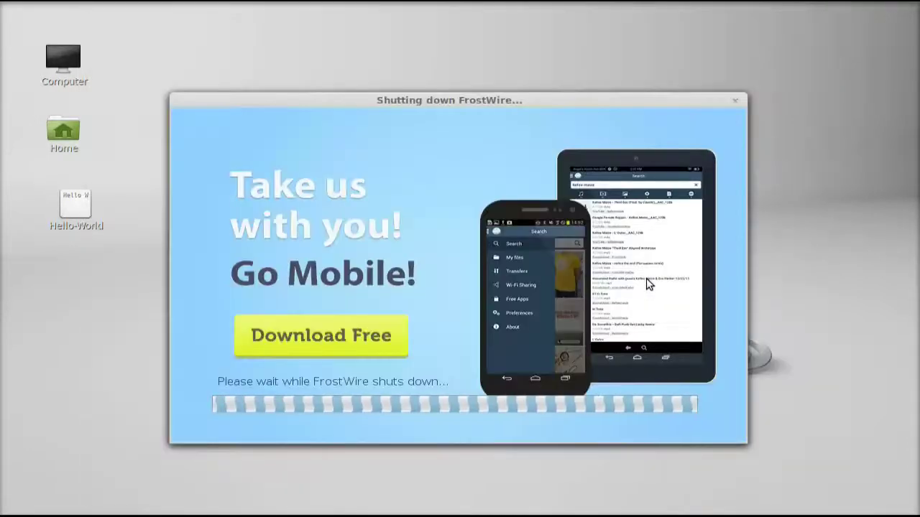